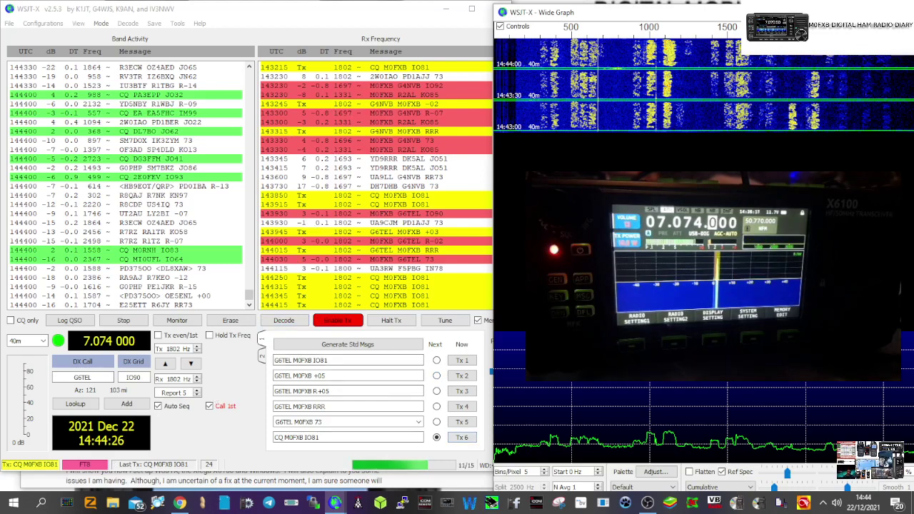
Step: Bring the WSJT-X main window in front of the Wide Graph while receiving on 40 m
left_click(405, 18)
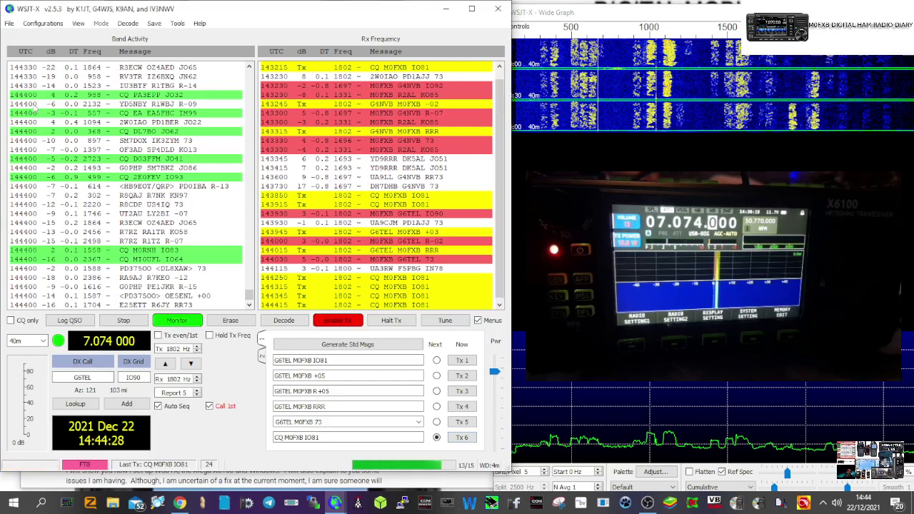
Step: Open File > Settings on the Radio tab showing the Xiegu X108G on COM8 at 19200 baud
left_click(9, 23)
left_click(57, 172)
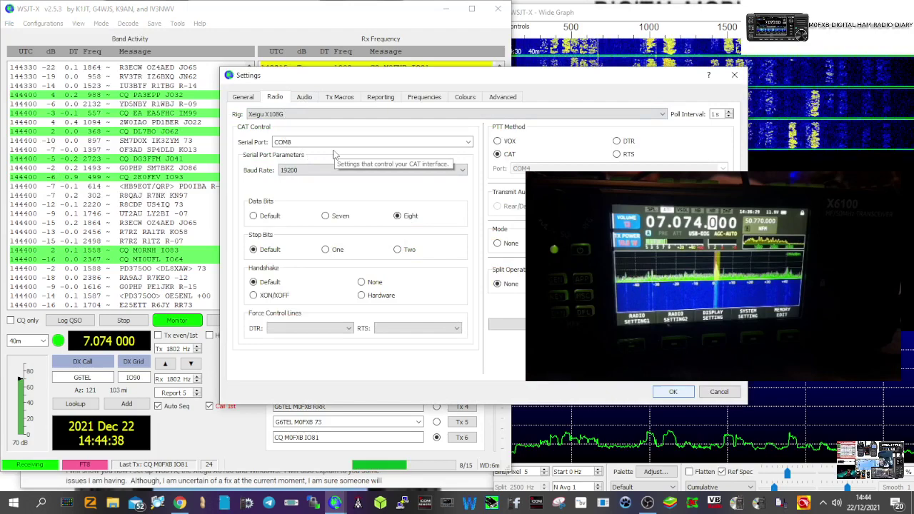
Step: Check the CH342 serial ports on COM7 and COM8 in Device Manager, then minimize it
right_click(15, 503)
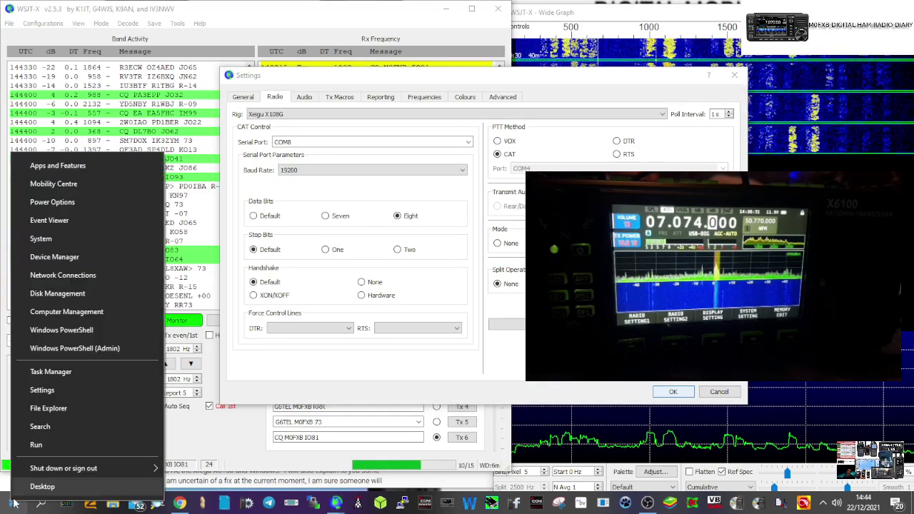
left_click(86, 271)
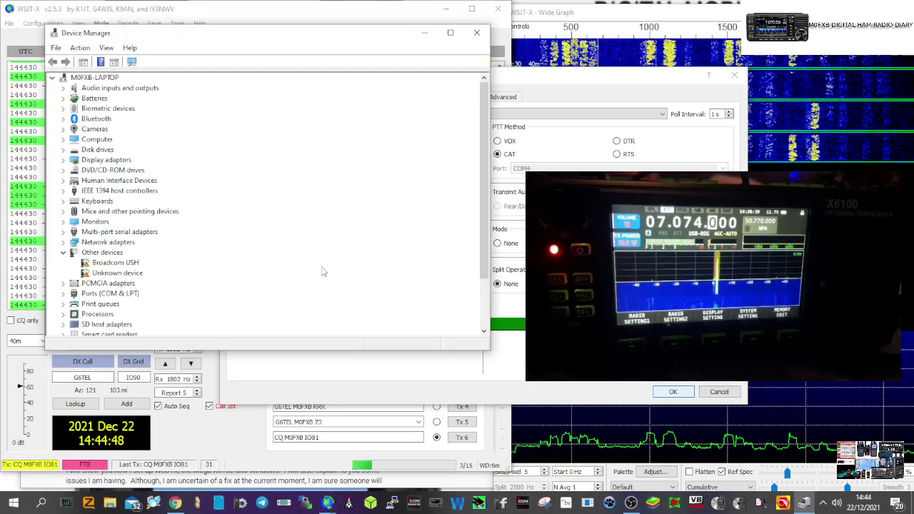
double_click(128, 297)
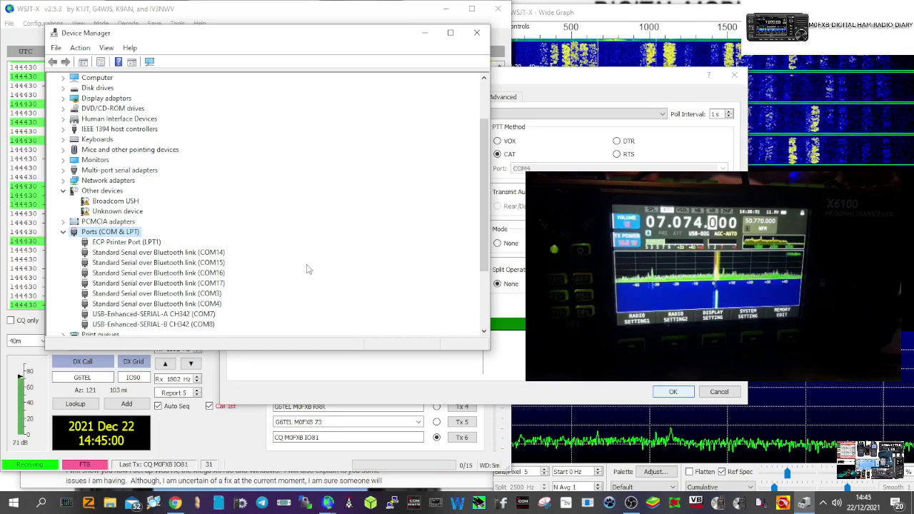
left_click(426, 35)
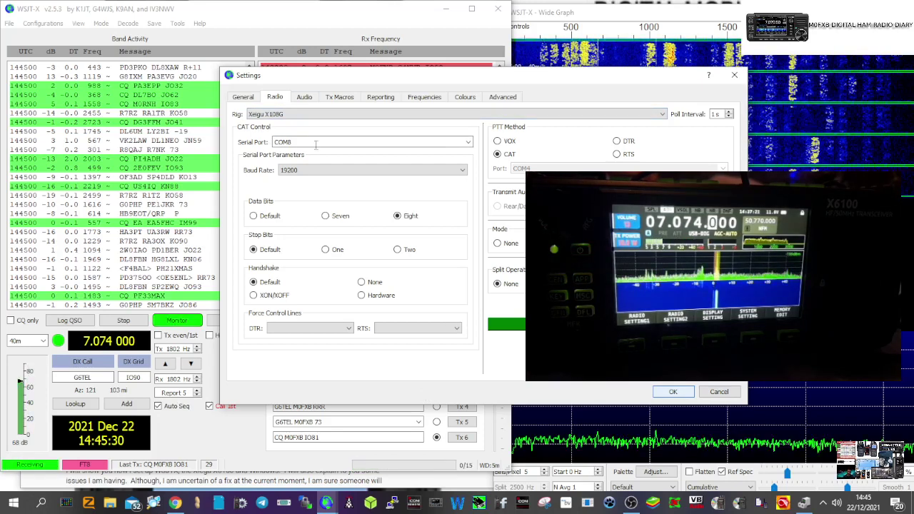
Step: Review the General and Radio tabs, then confirm Audio input and output use the USB Audio Device
left_click(242, 96)
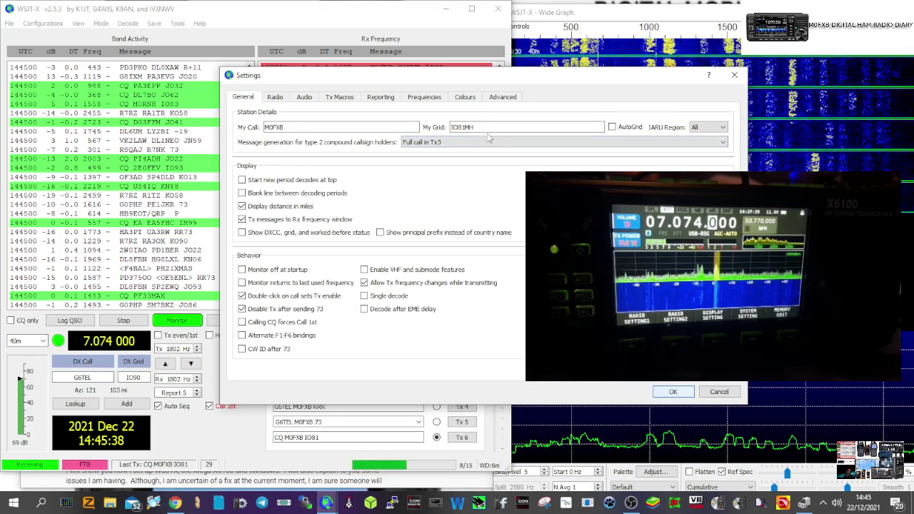
left_click(275, 97)
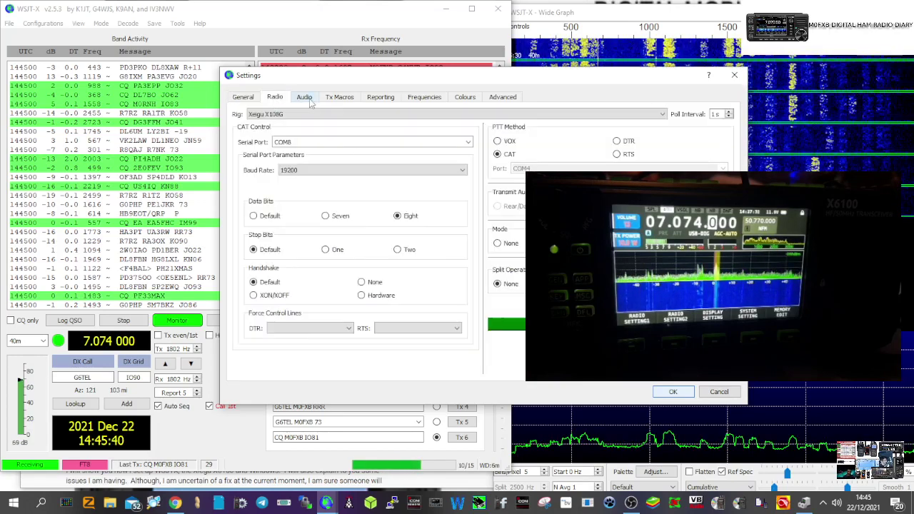
left_click(307, 98)
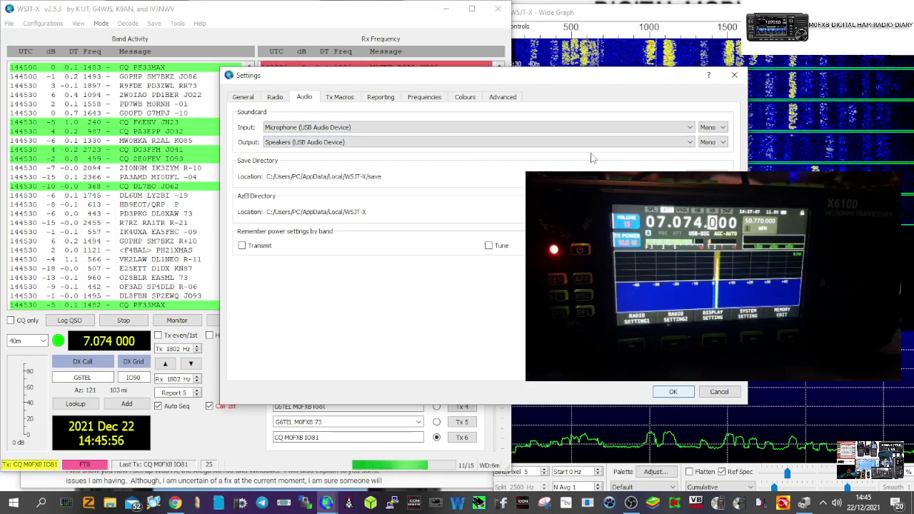
Step: Close WSJT-X Settings and review Output and Input devices on the Windows Sound settings page
left_click(734, 77)
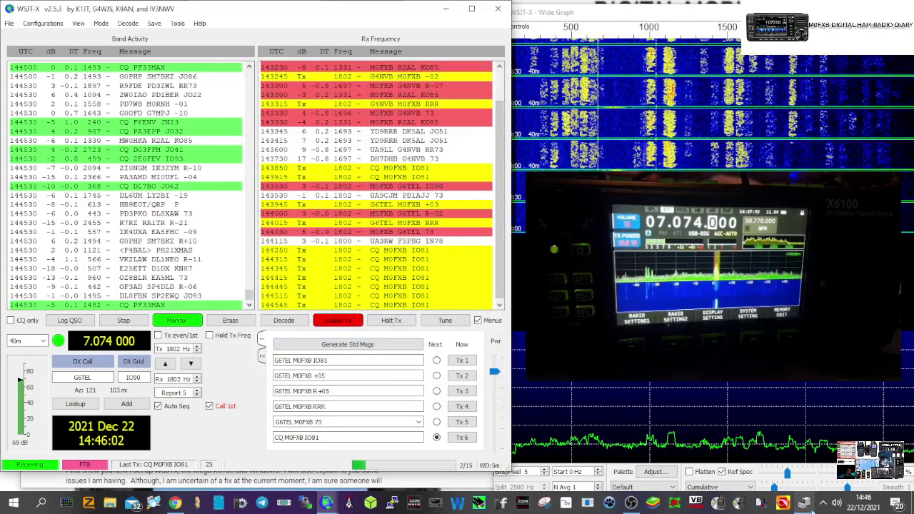
left_click(40, 504)
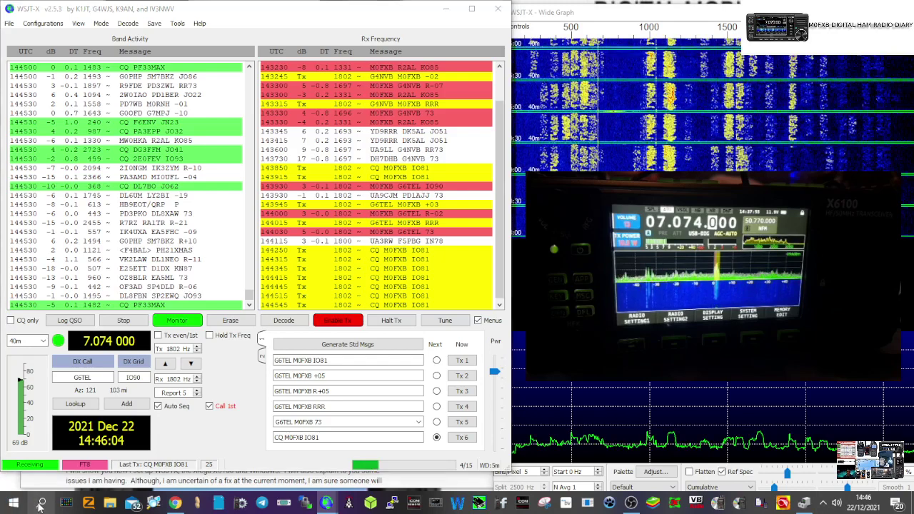
type("so")
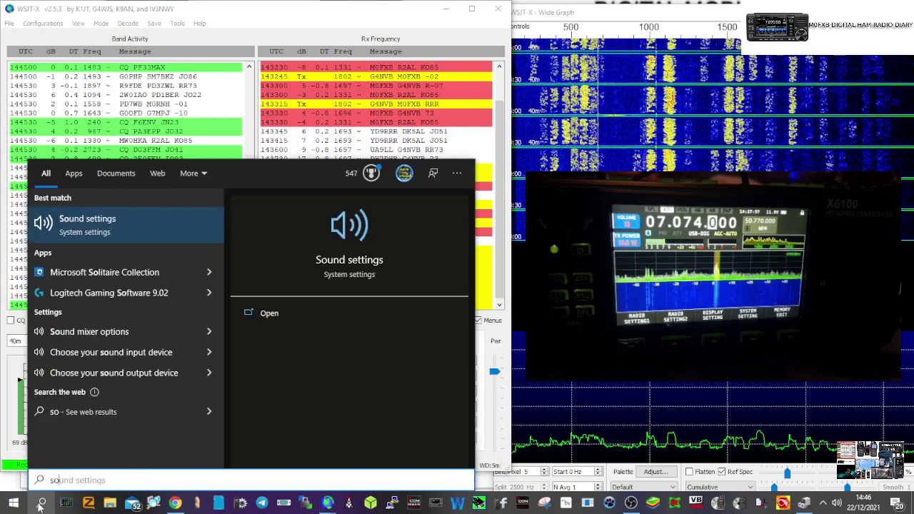
type("und settings")
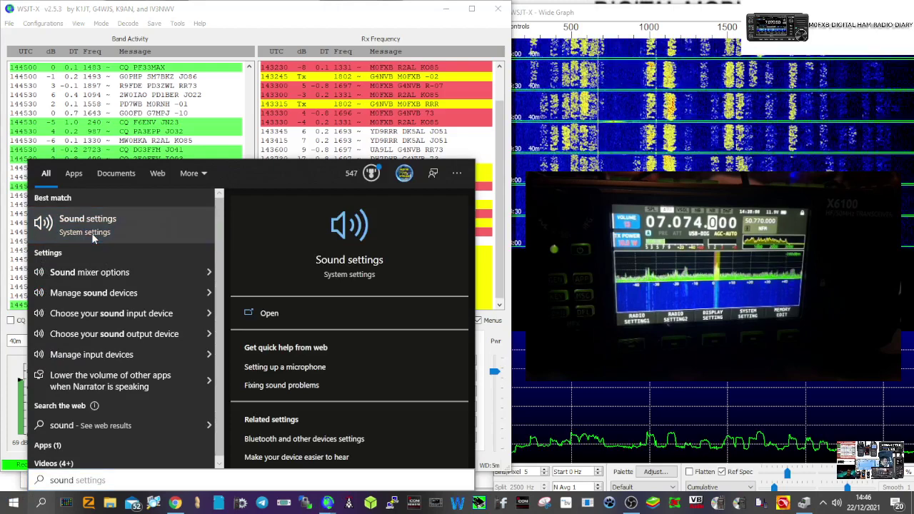
left_click(92, 233)
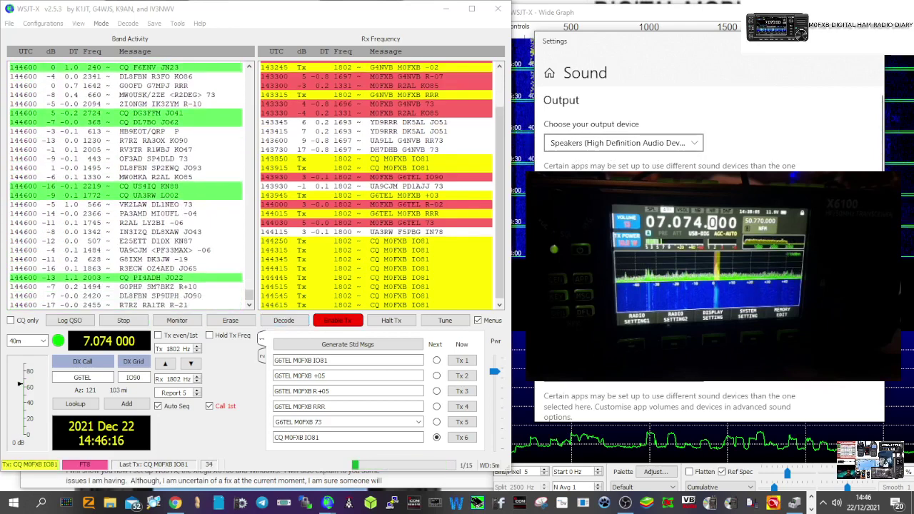
scroll(840, 169, "down", 5)
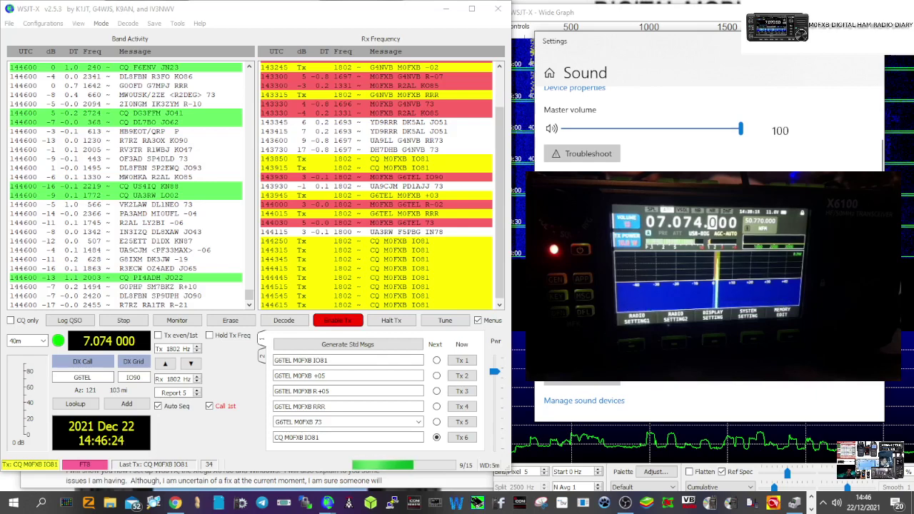
scroll(840, 170, "down", 4)
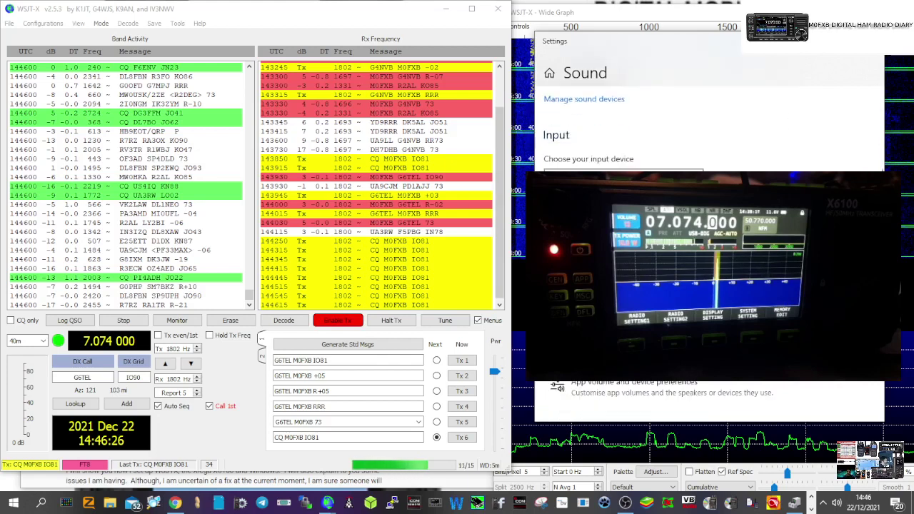
scroll(809, 58, "down", 2)
scroll(809, 58, "up", 6)
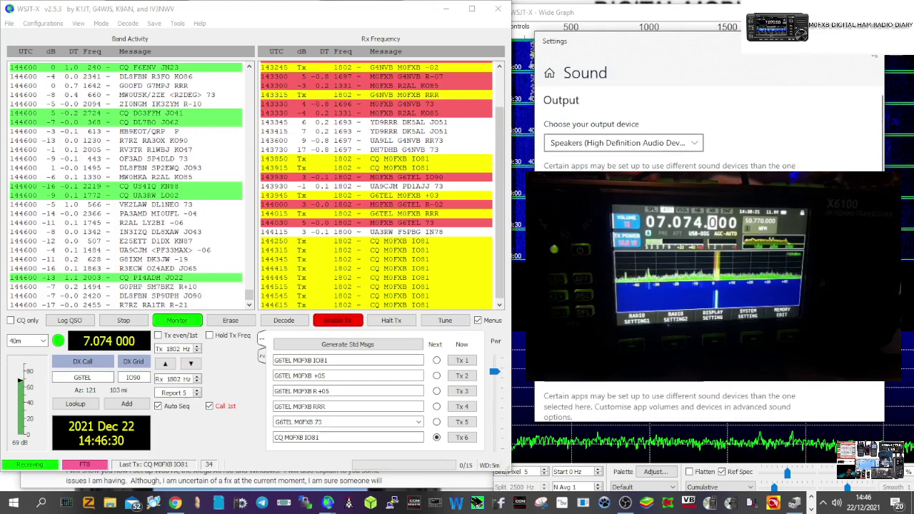
Step: Close Sound settings and expand Ports (COM & LPT) in Device Manager
left_click(305, 503)
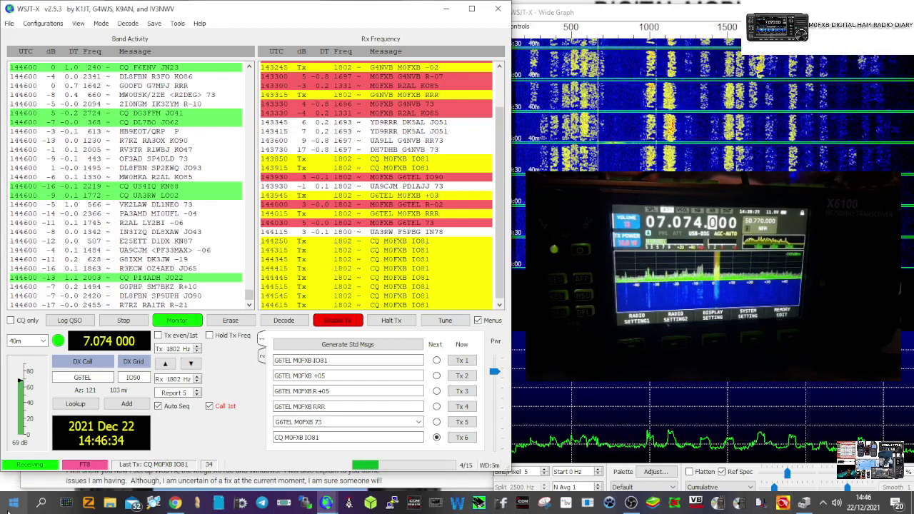
right_click(10, 506)
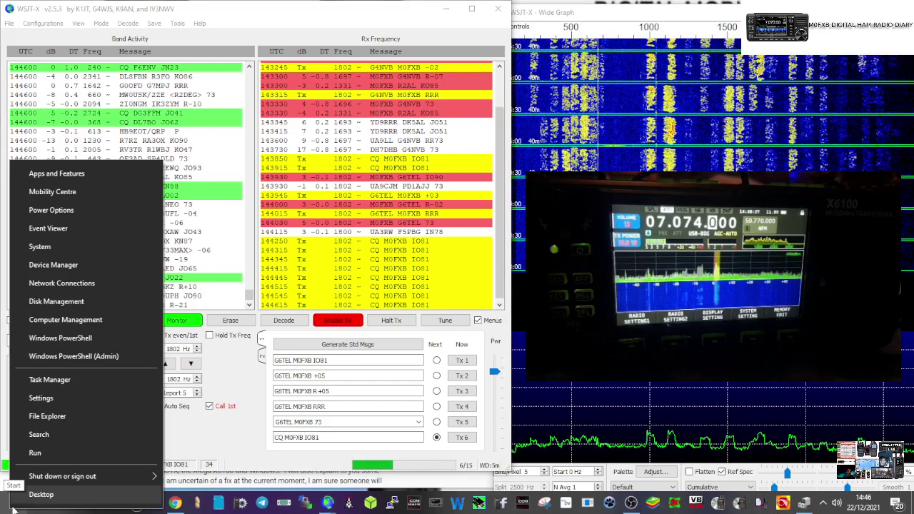
left_click(59, 272)
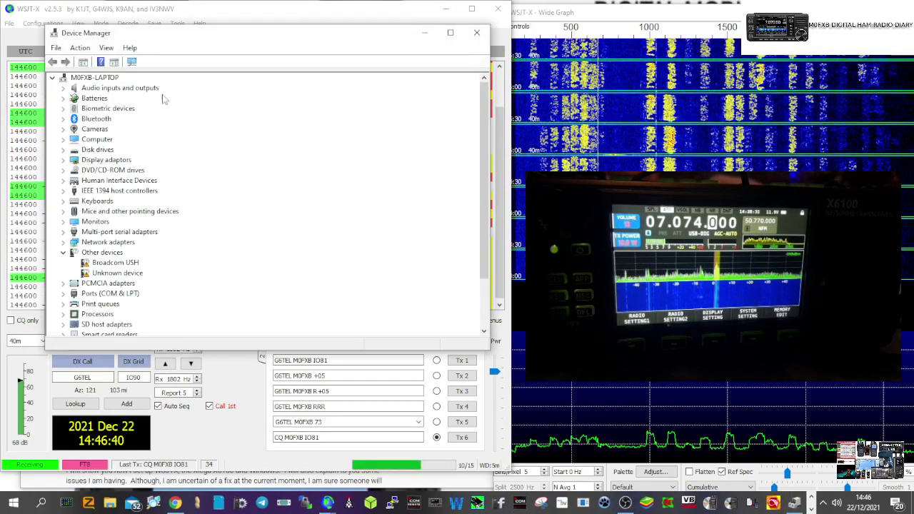
left_click(113, 295)
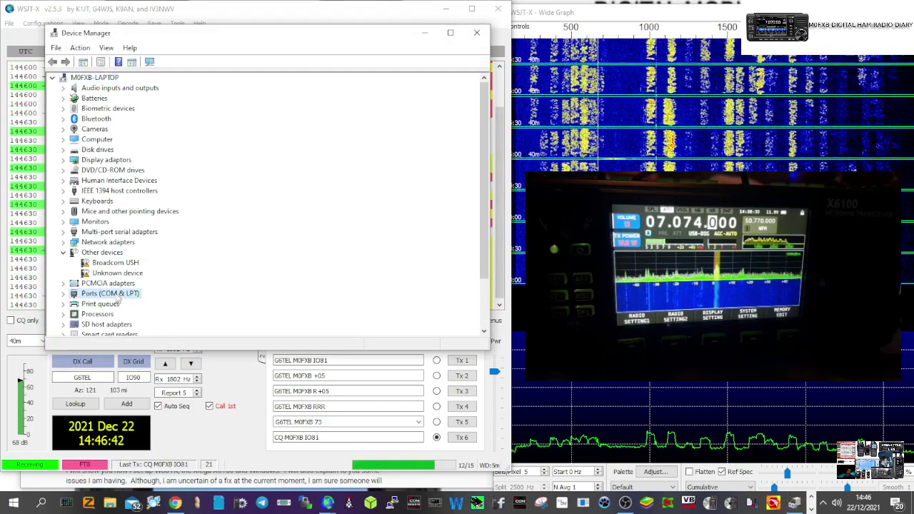
double_click(109, 295)
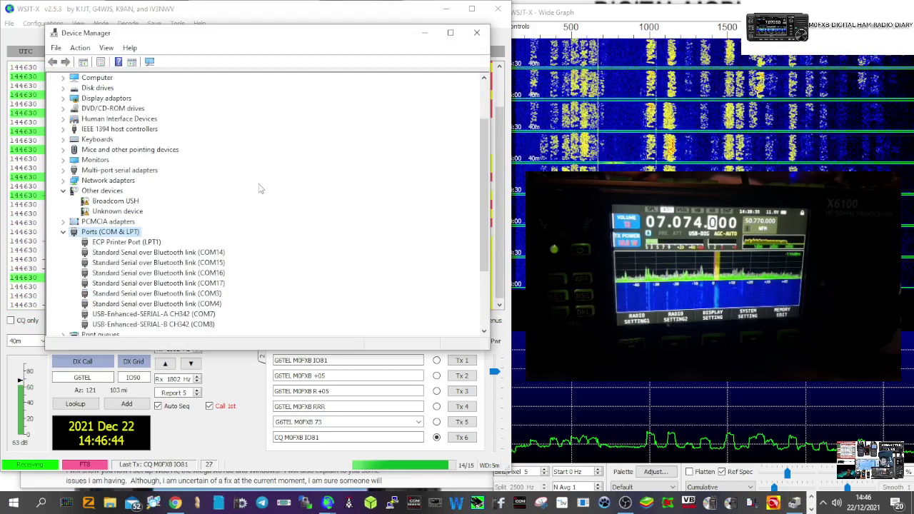
scroll(196, 295, "down", 3)
Step: Inspect the COM7 serial port's baud rate in its Port Settings properties
right_click(196, 295)
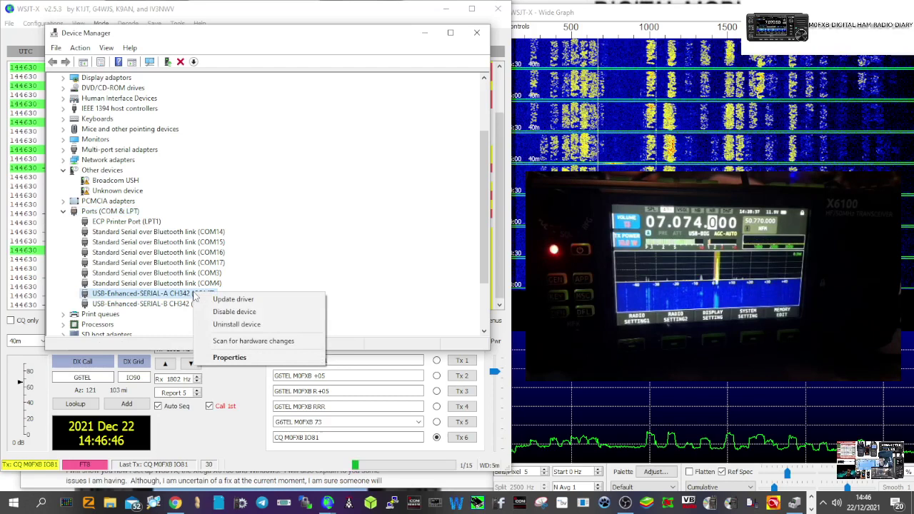
left_click(214, 358)
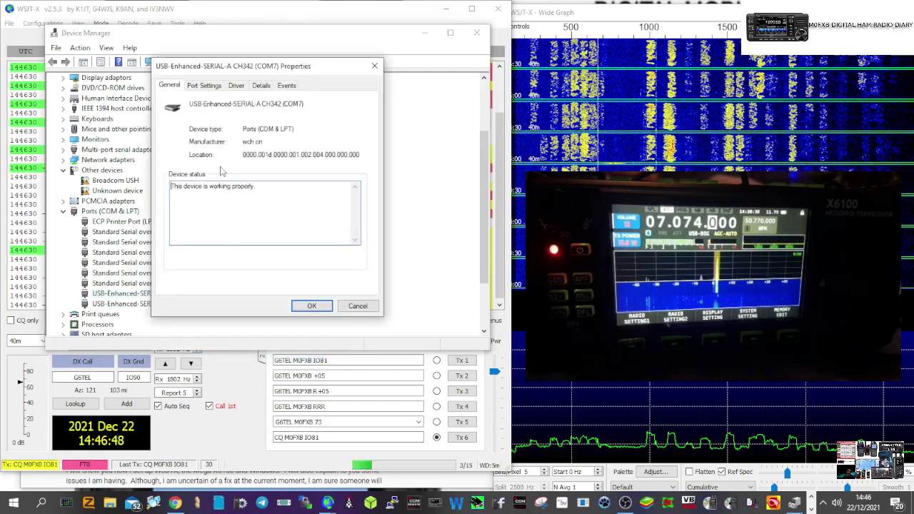
left_click(211, 89)
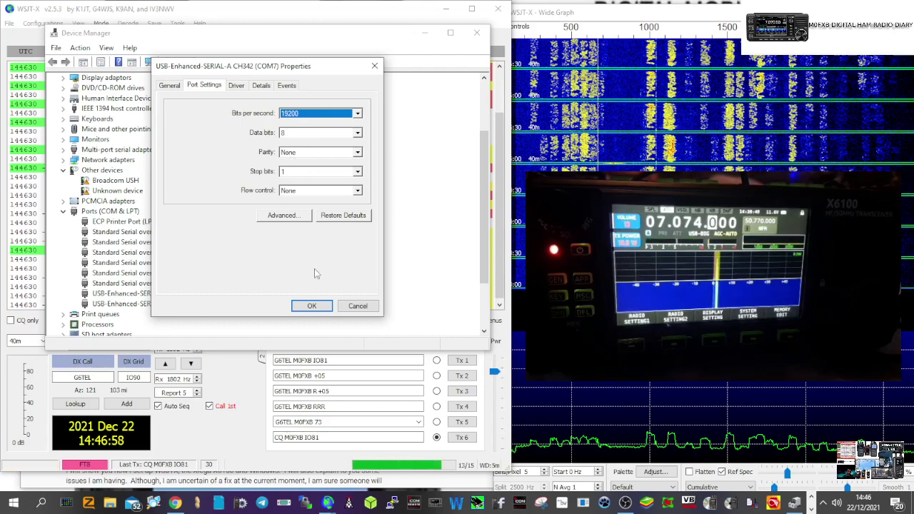
left_click(313, 306)
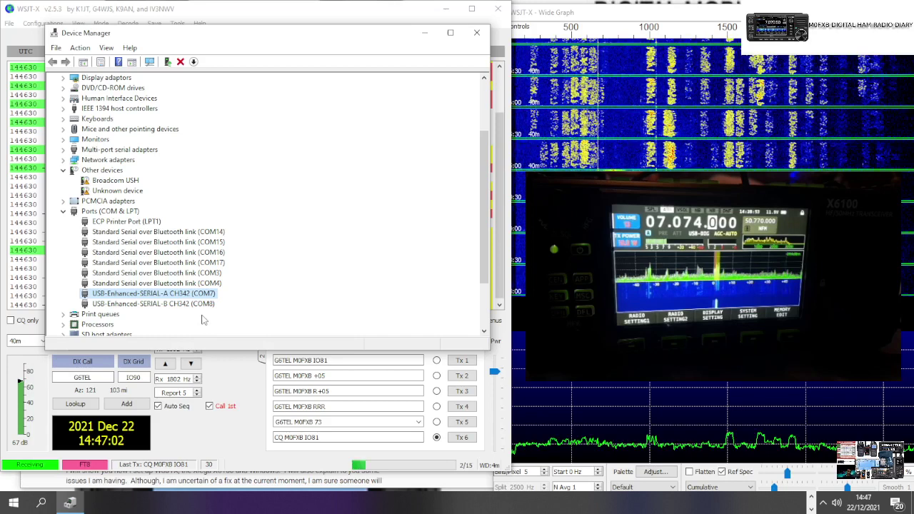
Step: Confirm COM8 runs at 19200 bits per second, then close Device Manager
left_click(198, 305)
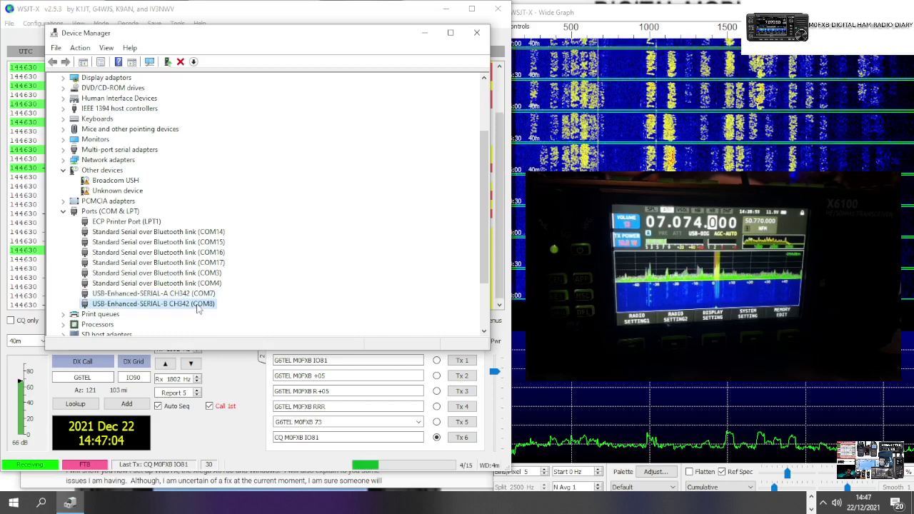
right_click(199, 307)
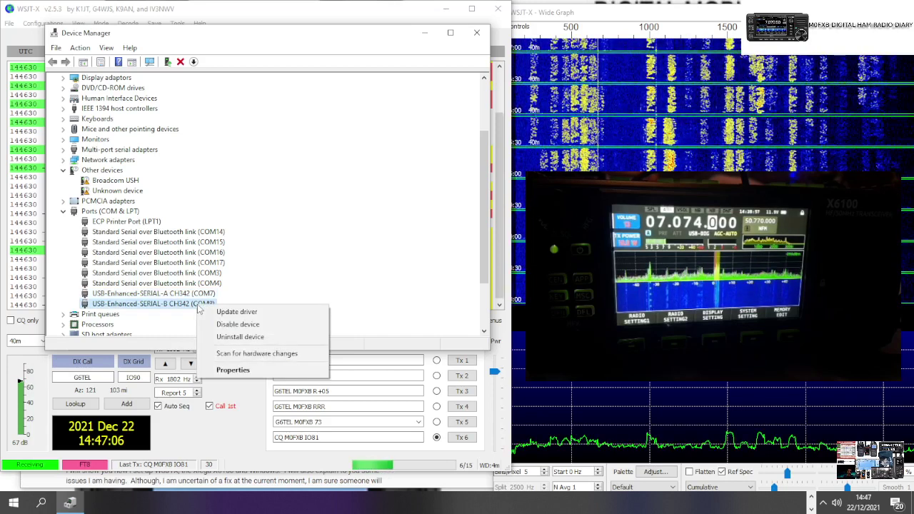
left_click(228, 370)
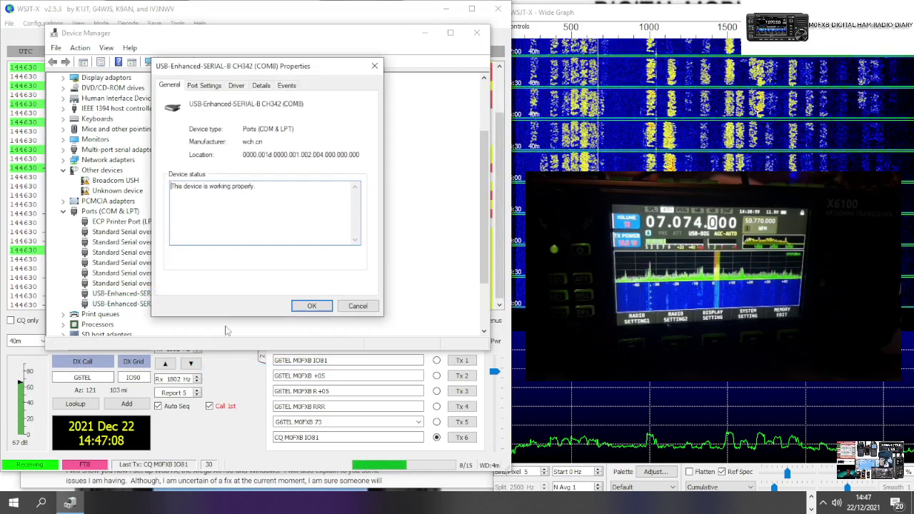
left_click(204, 85)
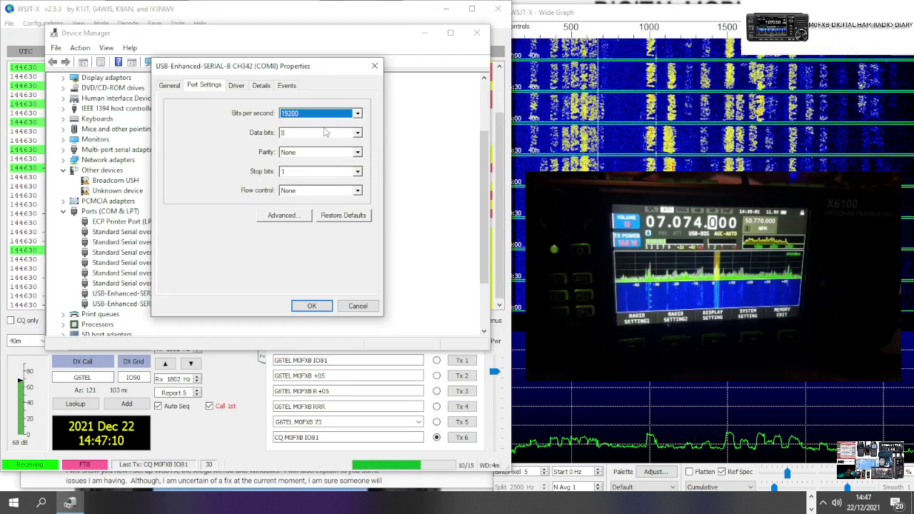
left_click(311, 305)
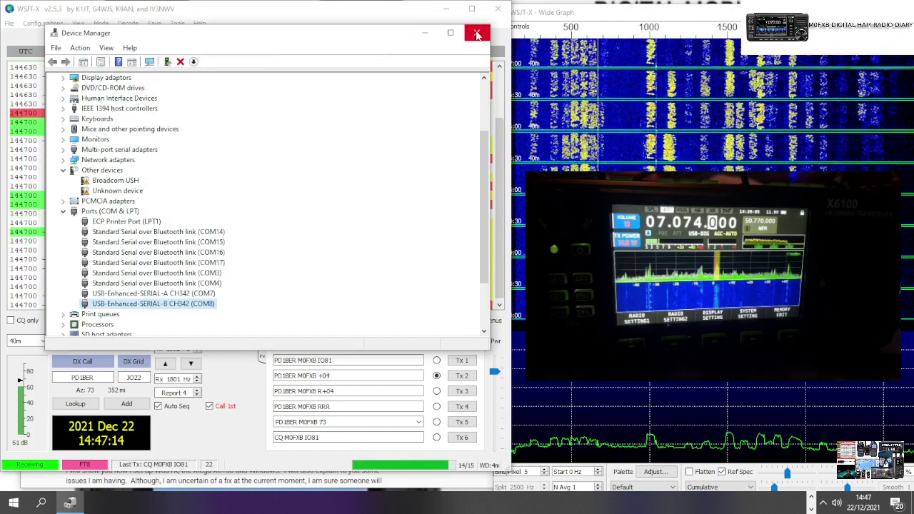
left_click(478, 35)
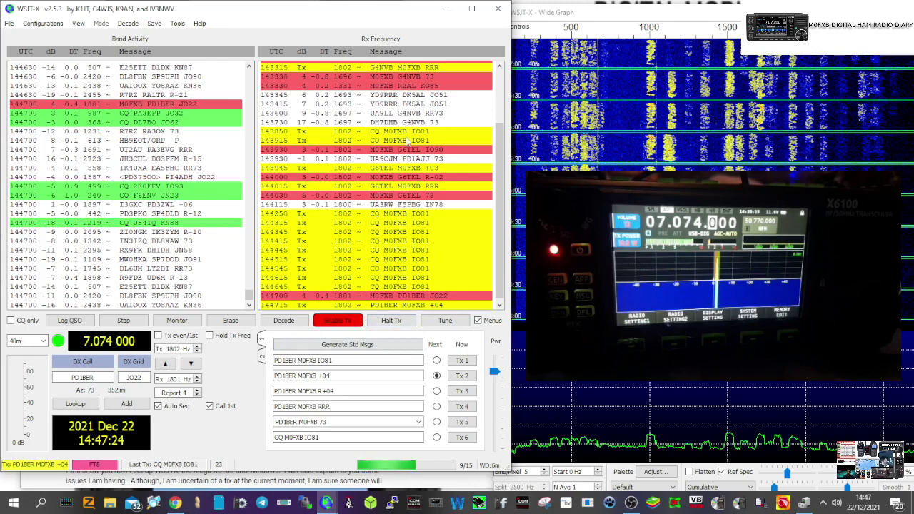
Step: Set the Rx and Tx offset to 846 Hz at a quiet spot on the waterfall
left_click(626, 48)
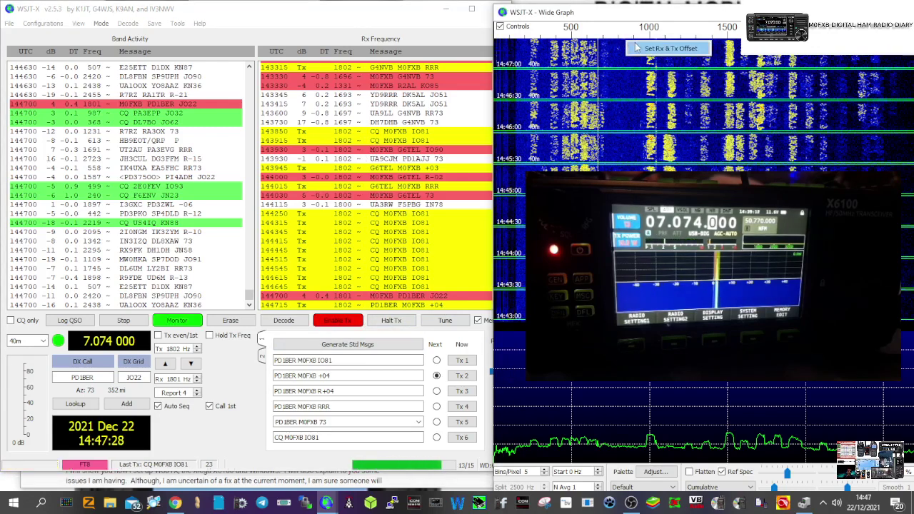
left_click(646, 48)
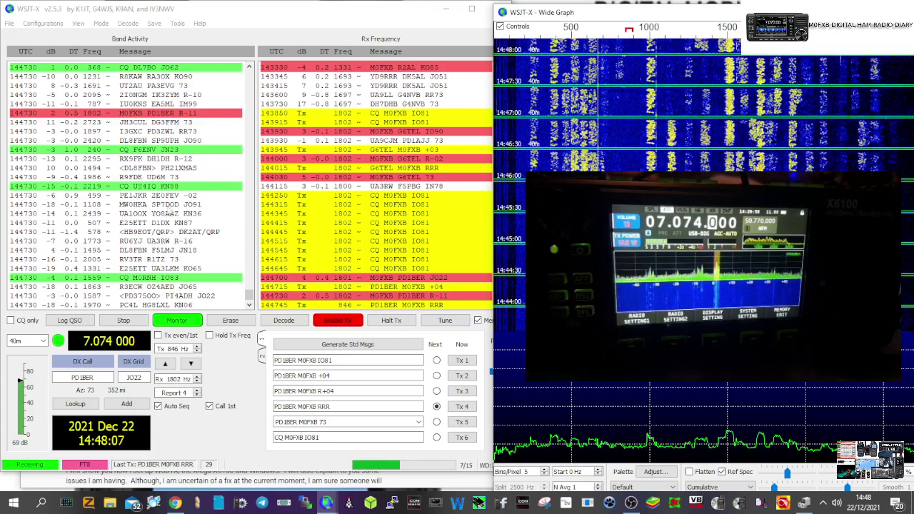
Step: Confirm the Log QSO dialog to save the 40 m FT8 contact (+04 sent, -11 received)
left_click(9, 23)
mouse_move(34, 25)
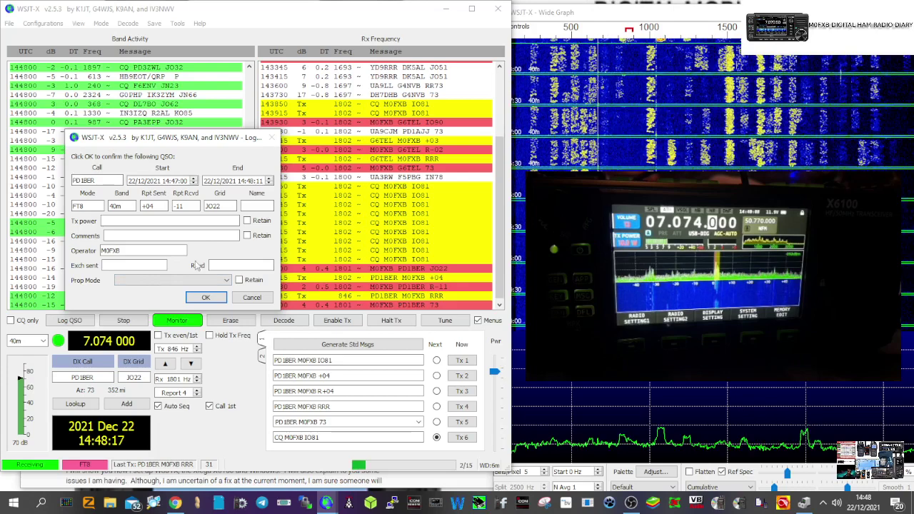
left_click(206, 298)
left_click(206, 298)
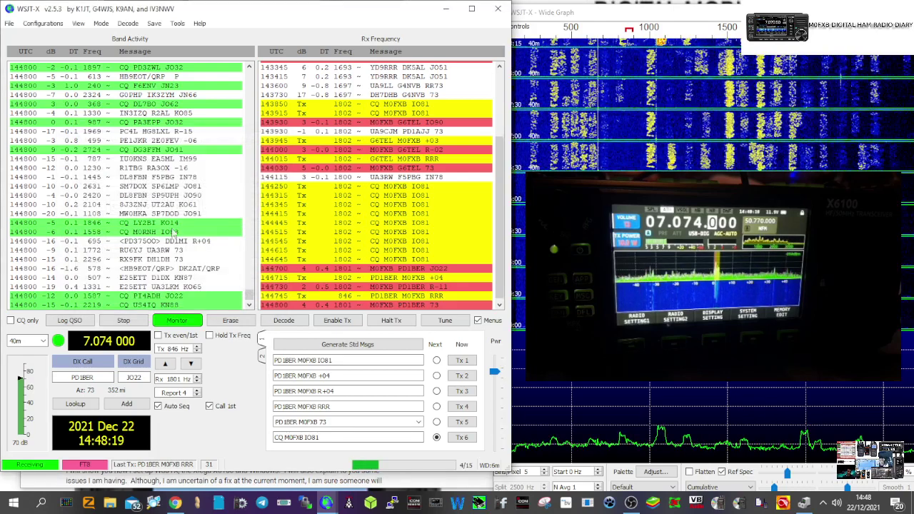
left_click(31, 26)
mouse_move(9, 24)
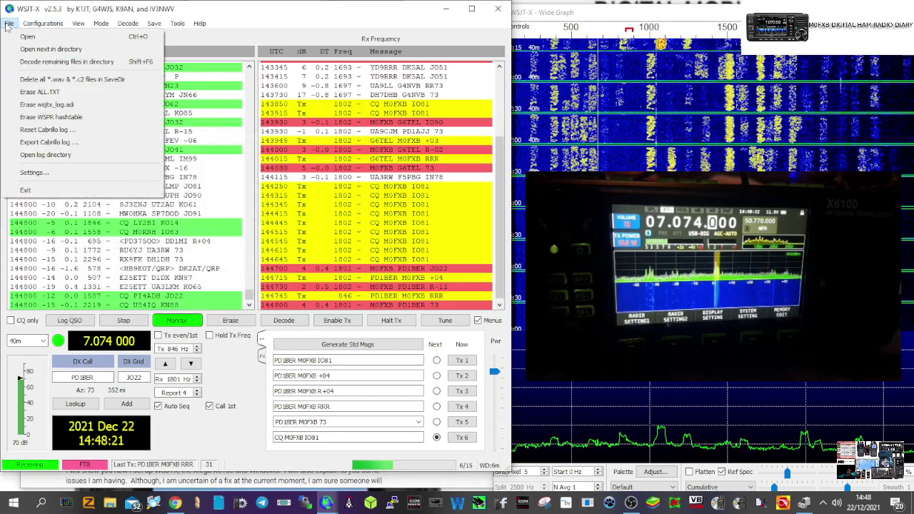
left_click(43, 172)
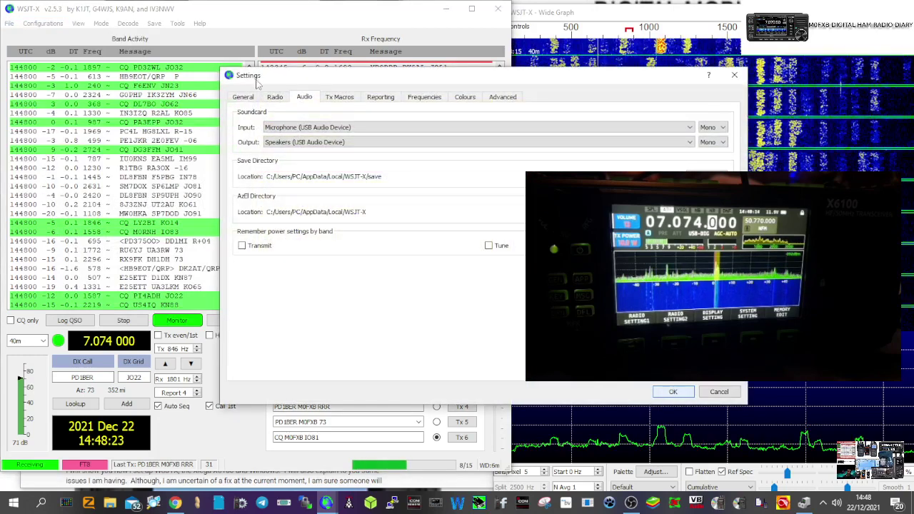
left_click(245, 97)
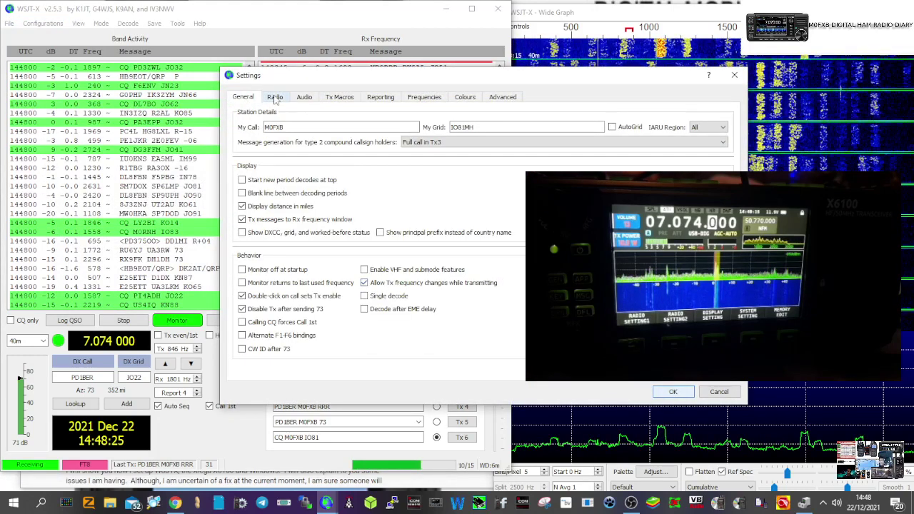
left_click(275, 98)
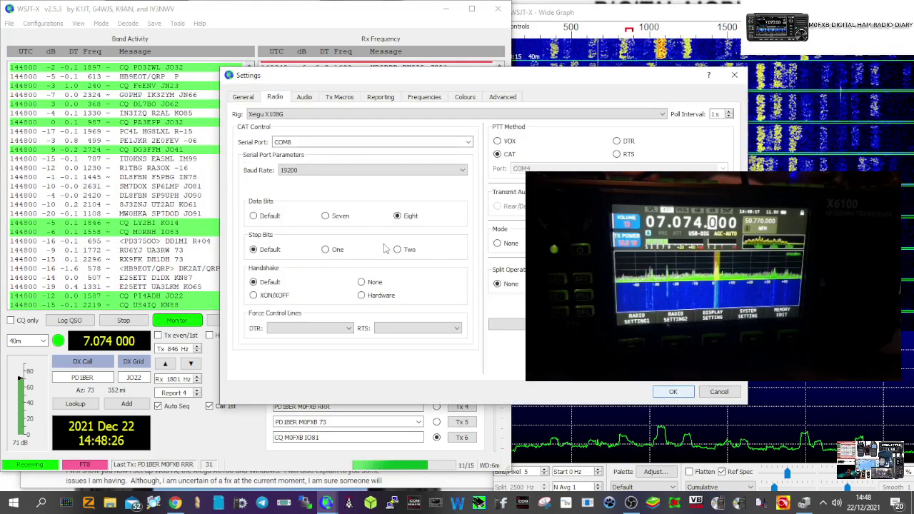
left_click(304, 97)
left_click(343, 100)
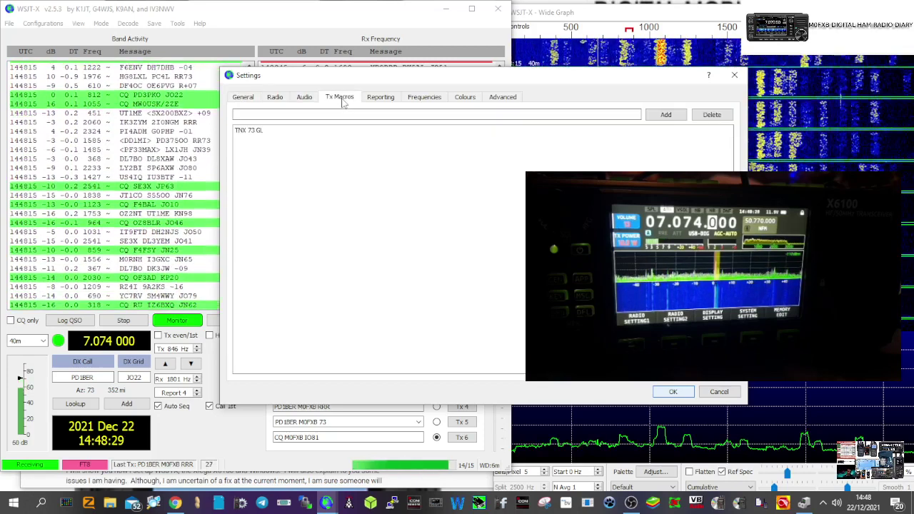
left_click(377, 100)
left_click(332, 100)
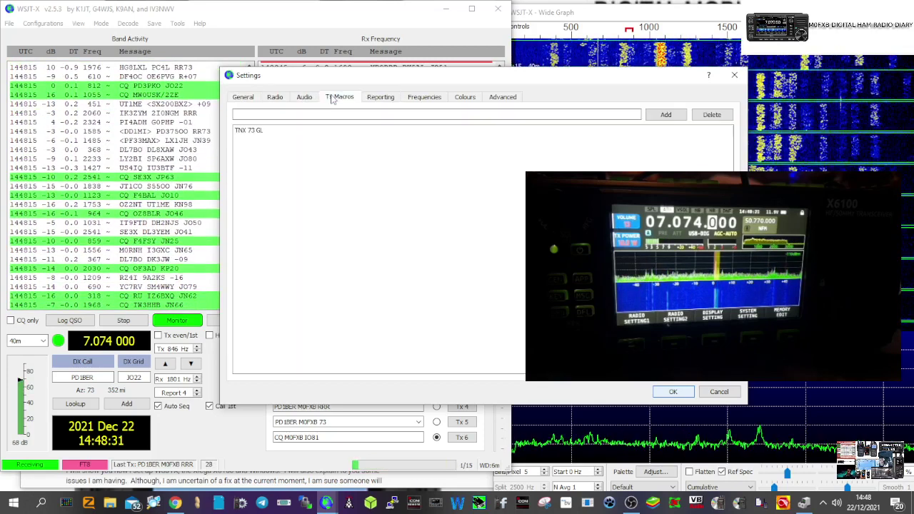
left_click(372, 102)
left_click(345, 100)
left_click(376, 101)
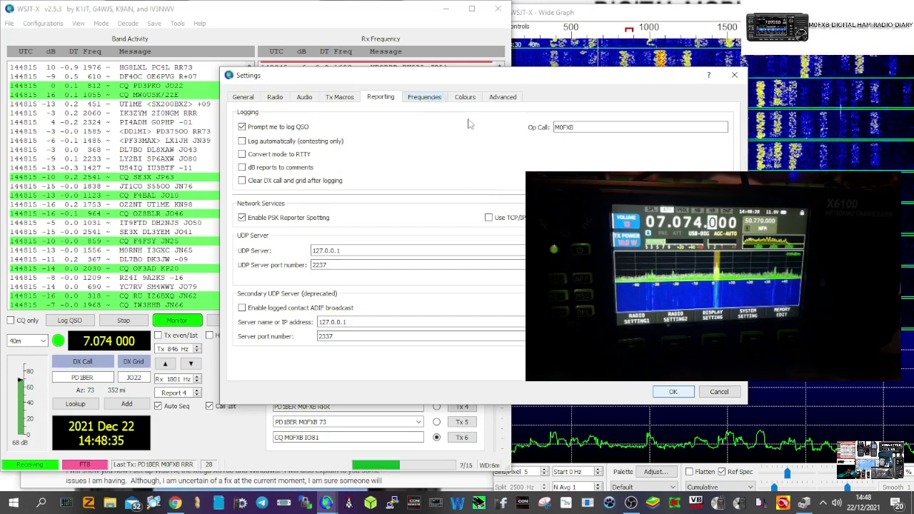
key("ctrl+Tab")
left_click(671, 394)
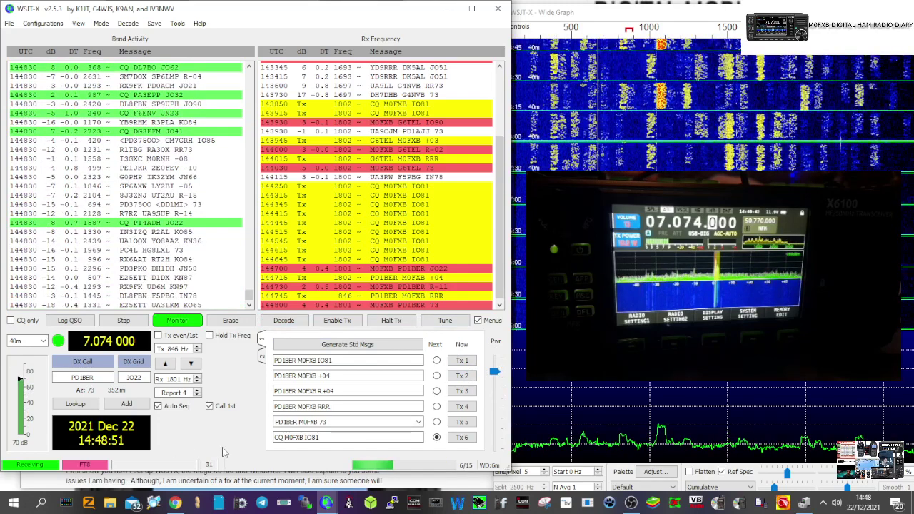
Step: Pick 80 m, then 20 m from the band list, tuning the radio to 14.074 MHz
left_click(43, 342)
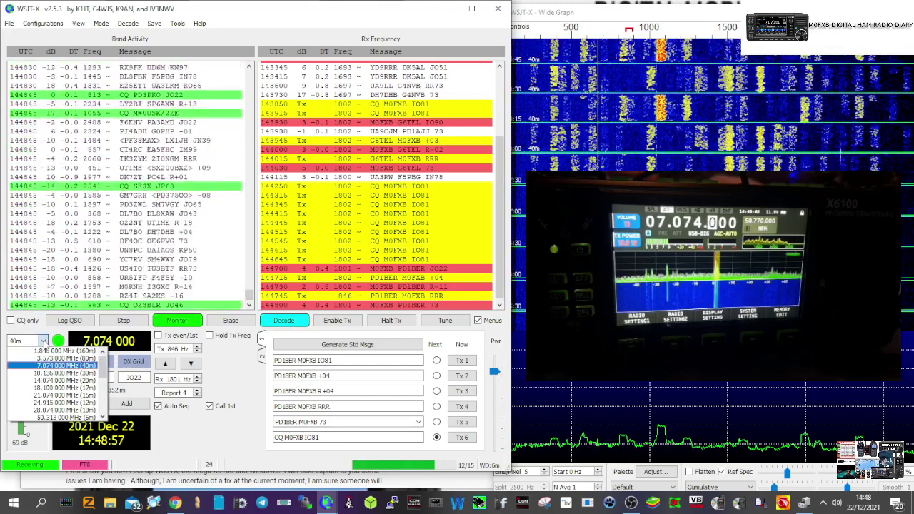
left_click(56, 359)
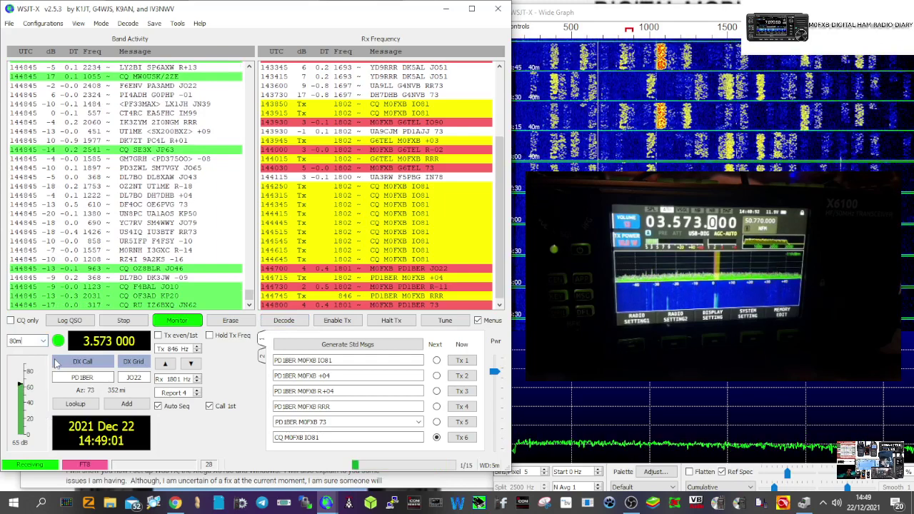
left_click(43, 342)
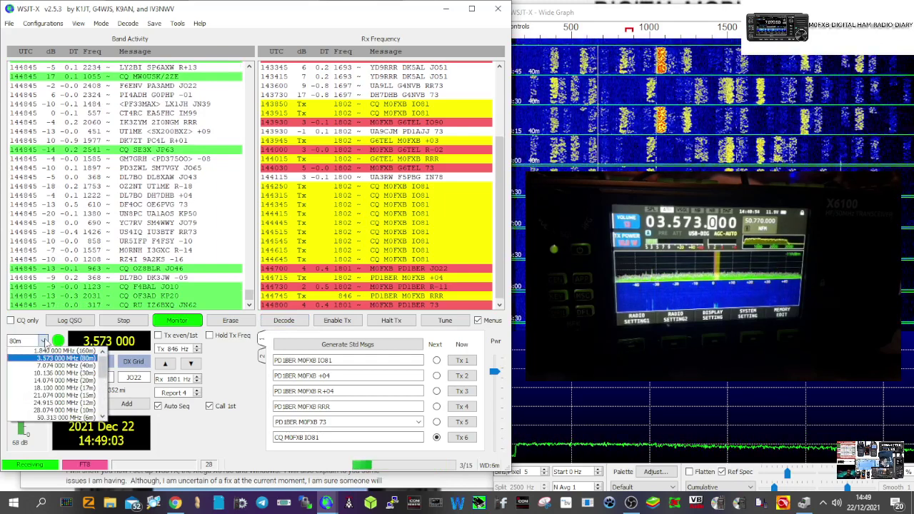
left_click(54, 380)
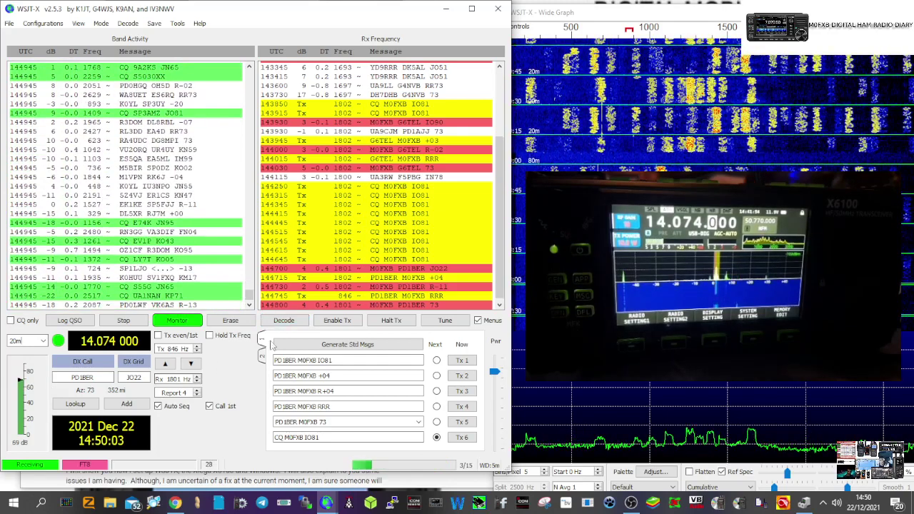
Step: Enable Tx so the CQ message is queued at the 846 Hz offset on 20 m
left_click(330, 322)
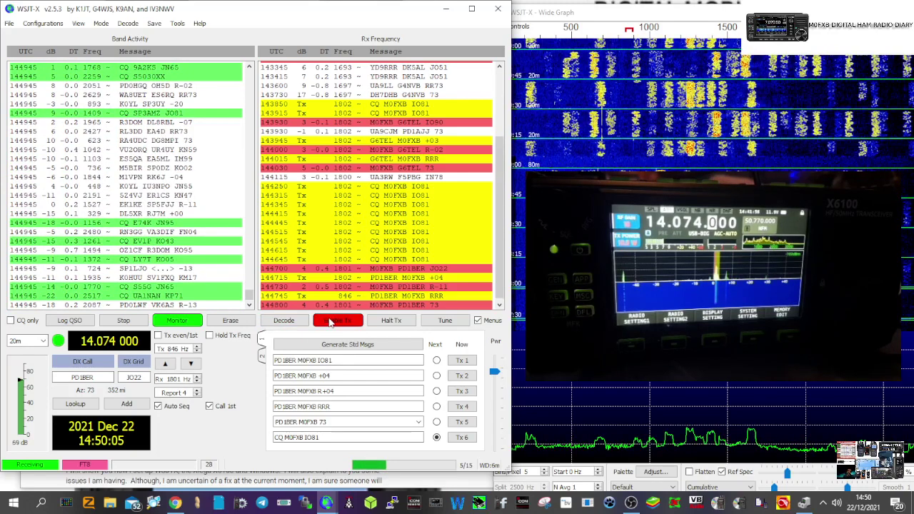